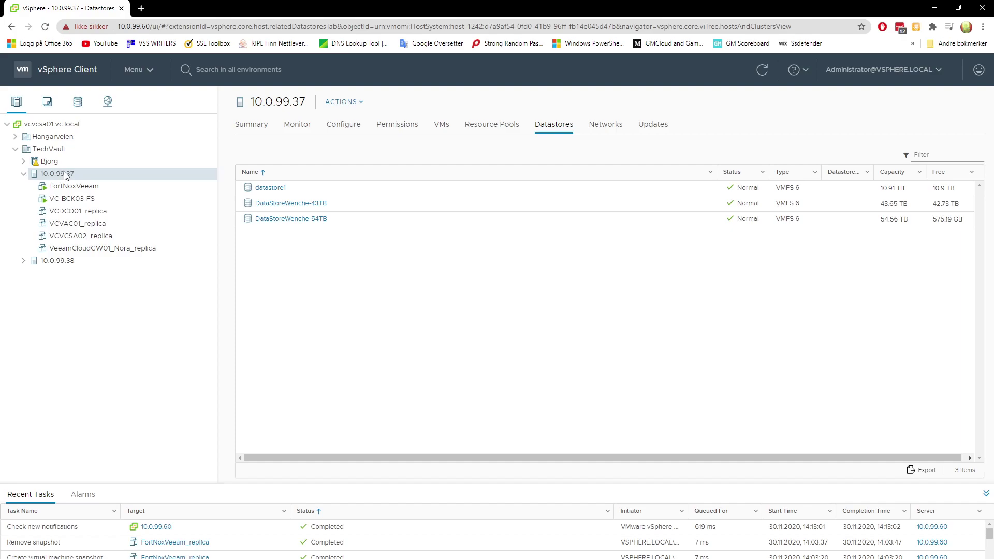
Start creating a new virtual machine on host 10.0.99.37, named TermTemp and located in TechVault
right_click(66, 176)
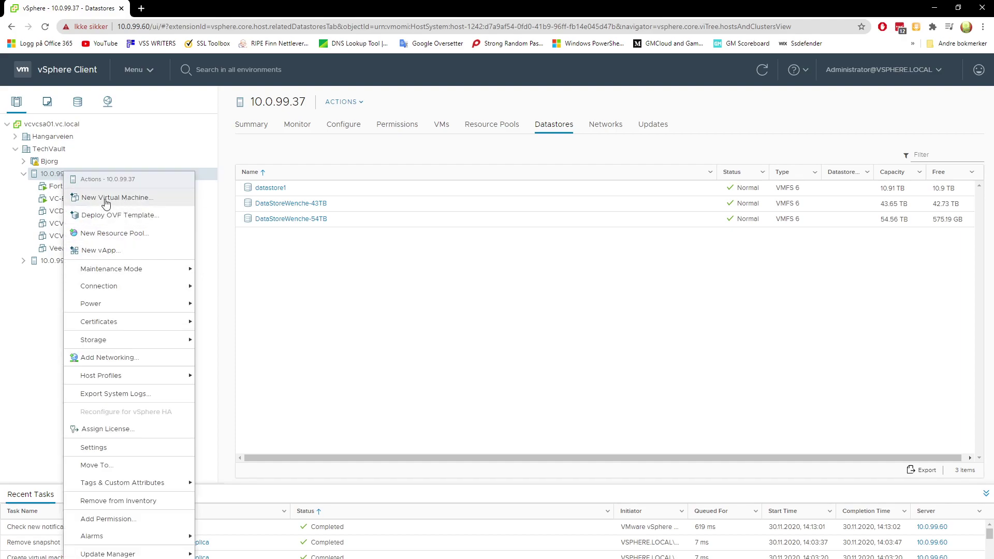
click(147, 198)
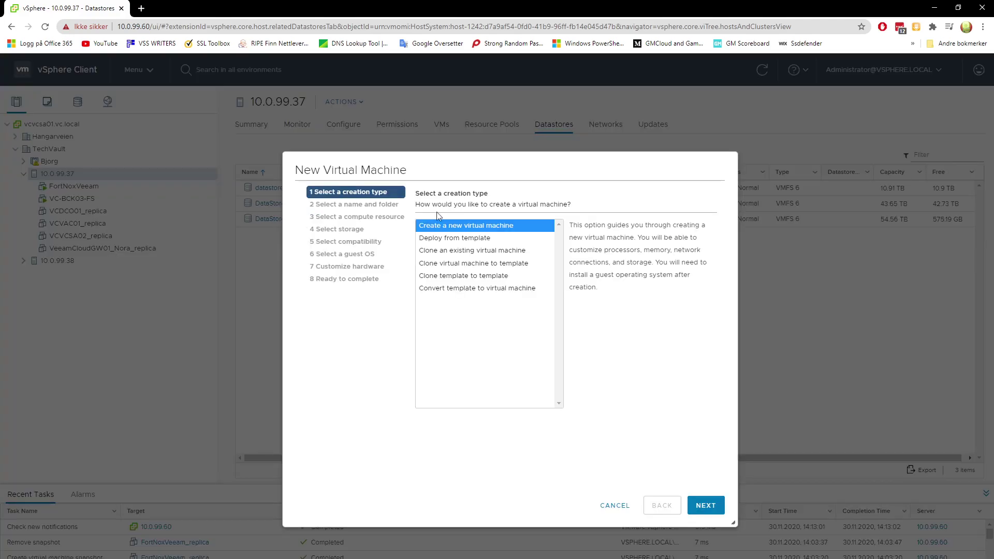
click(705, 506)
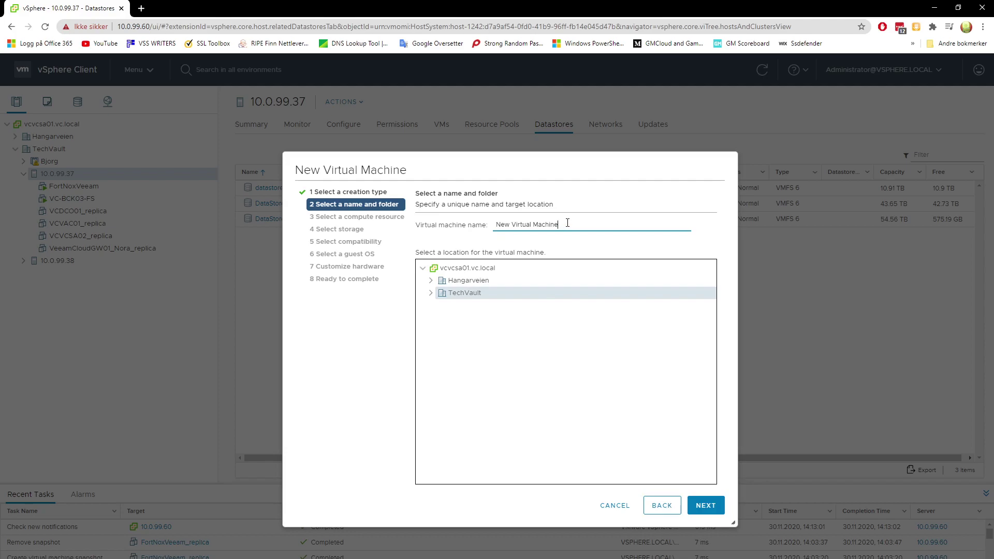
drag(567, 223, 463, 237)
text(Term)
click(710, 508)
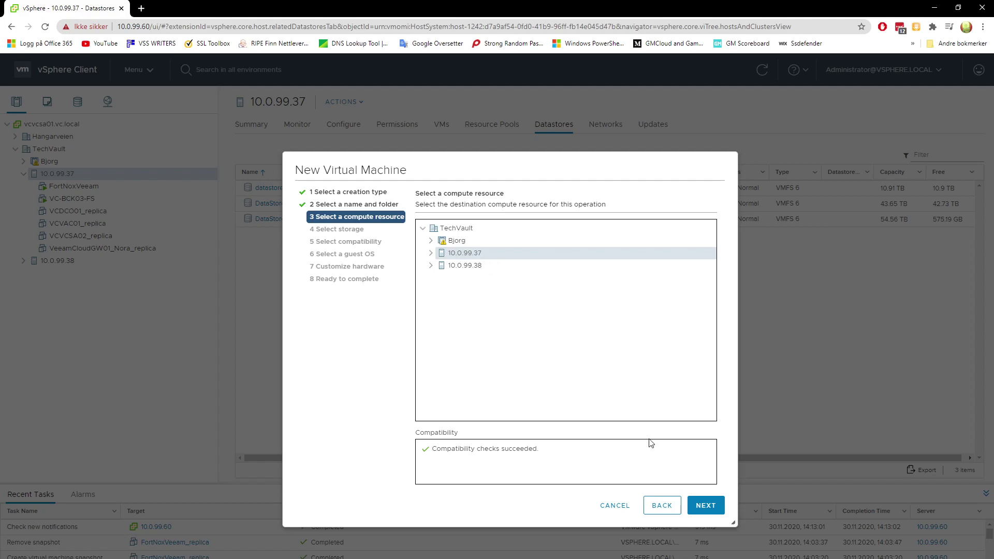
Keep host 10.0.99.37 as the compute resource and choose datastore1 as the virtual machine's storage
click(705, 505)
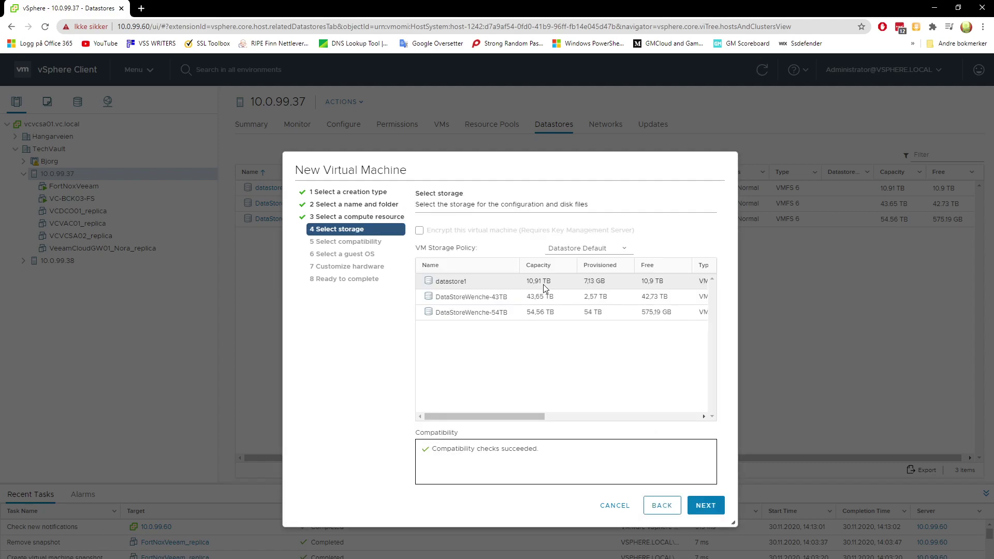
click(448, 286)
click(712, 510)
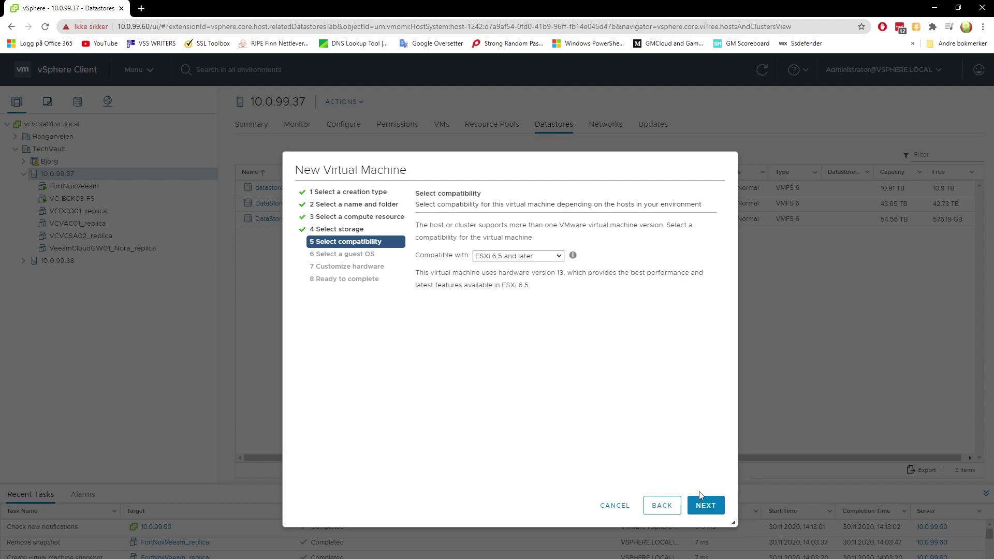
Accept ESXi 6.5 and later compatibility and set the guest OS version to Microsoft Windows Server 2016 (64-bit)
click(703, 505)
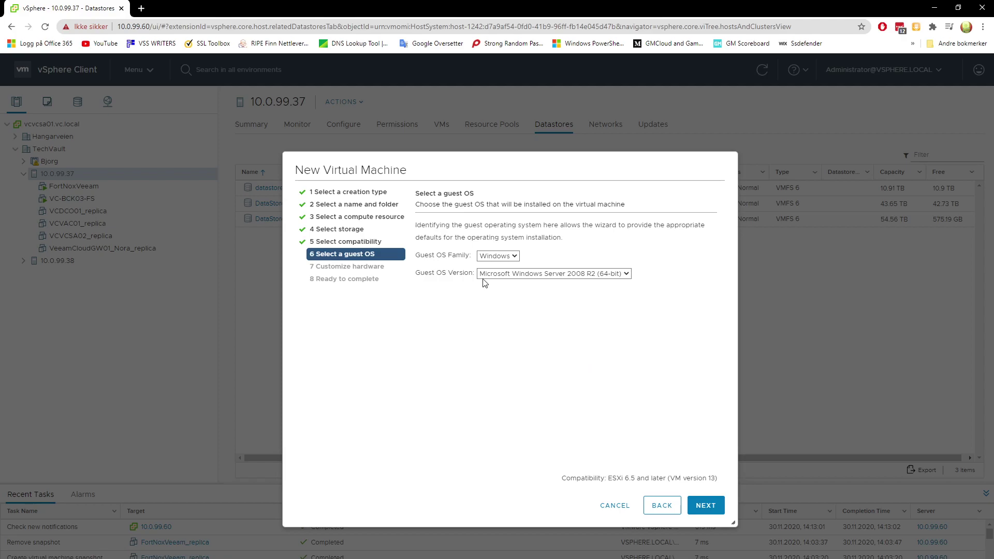
click(626, 274)
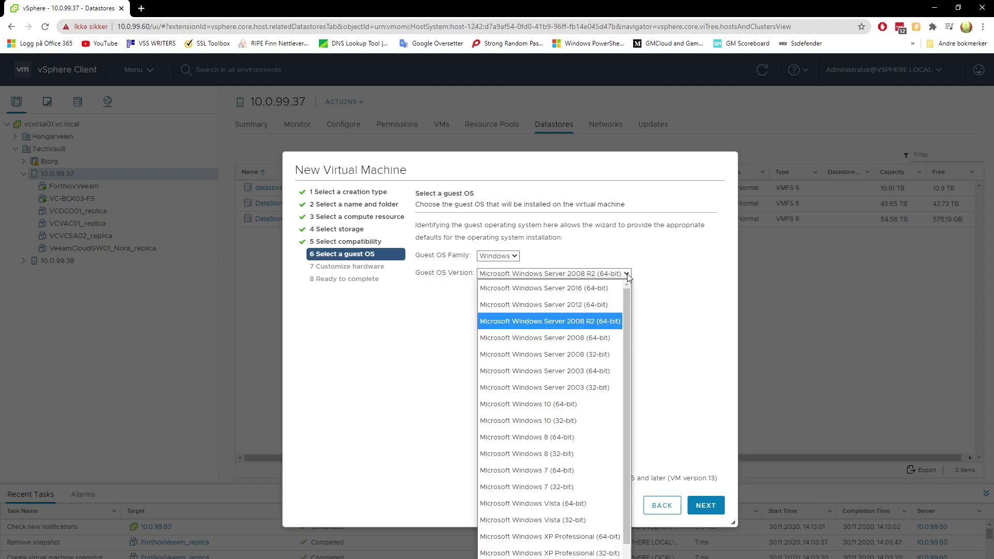
click(564, 291)
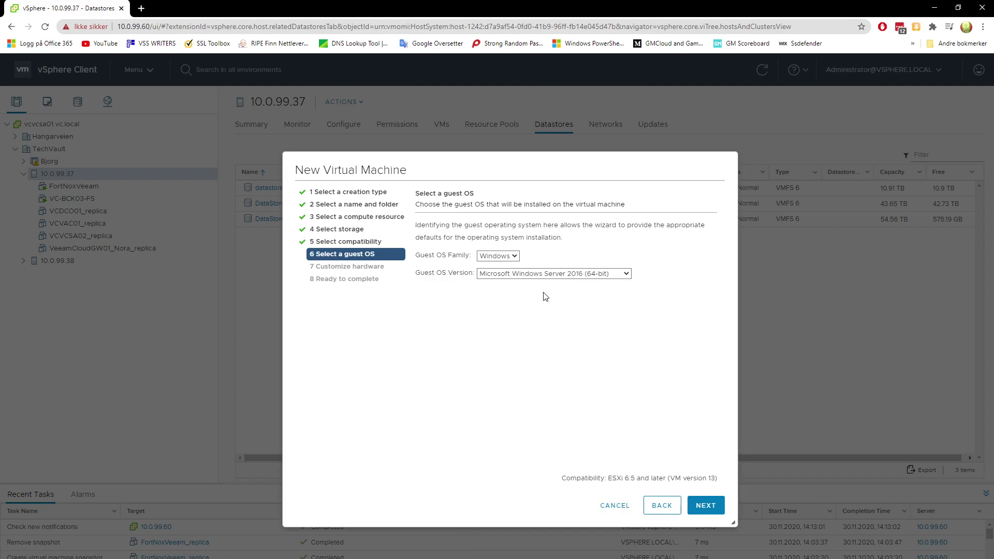
click(708, 510)
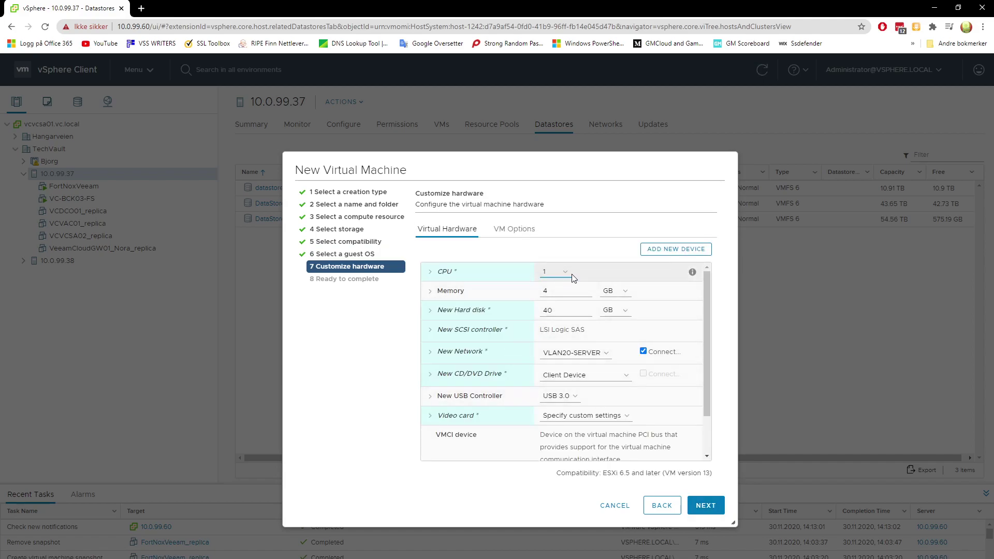
Set the new hard disk to 100 GB and attach the SW_DVD9 Windows Server 2019 ISO from datastore1's ISO folder as a connected CD/DVD drive
double_click(548, 310)
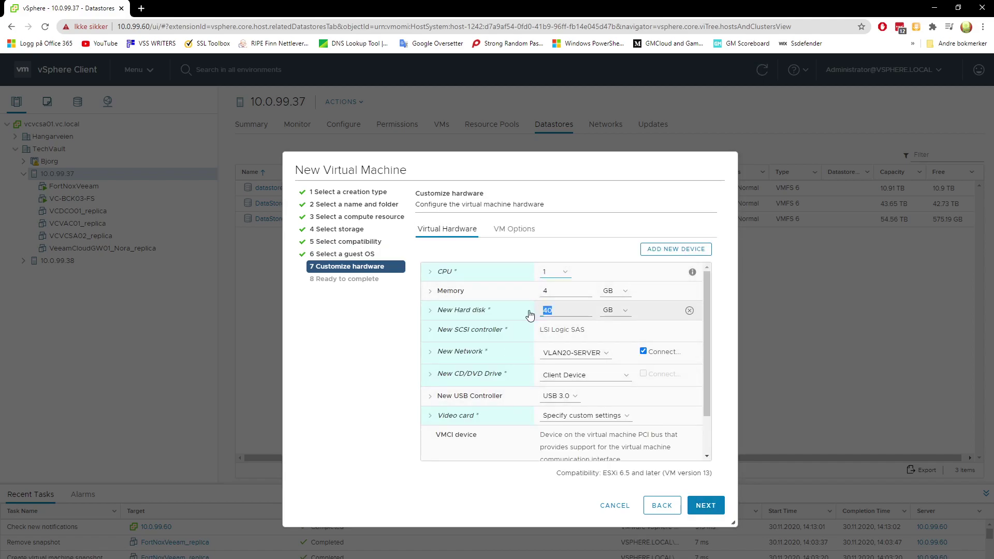
text(100)
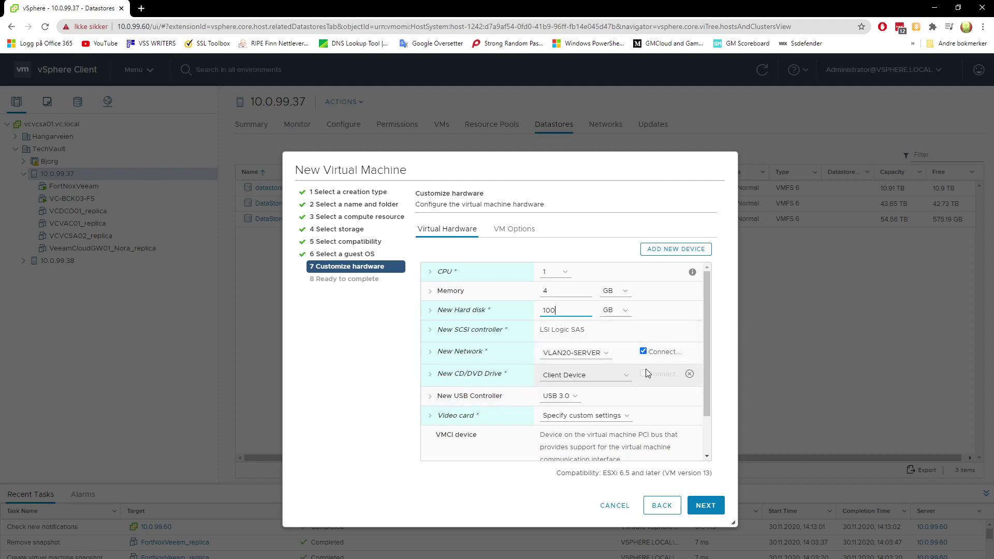
click(627, 377)
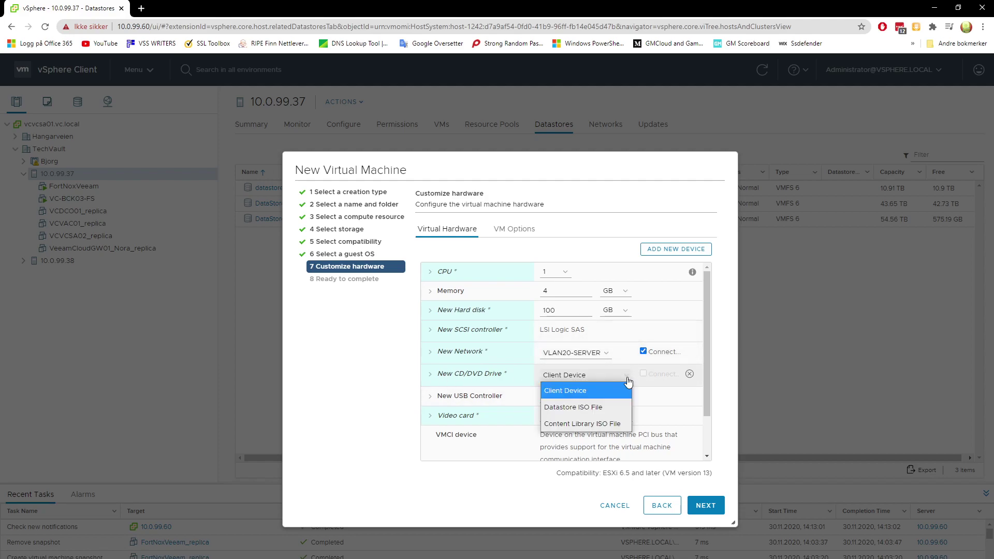
click(580, 407)
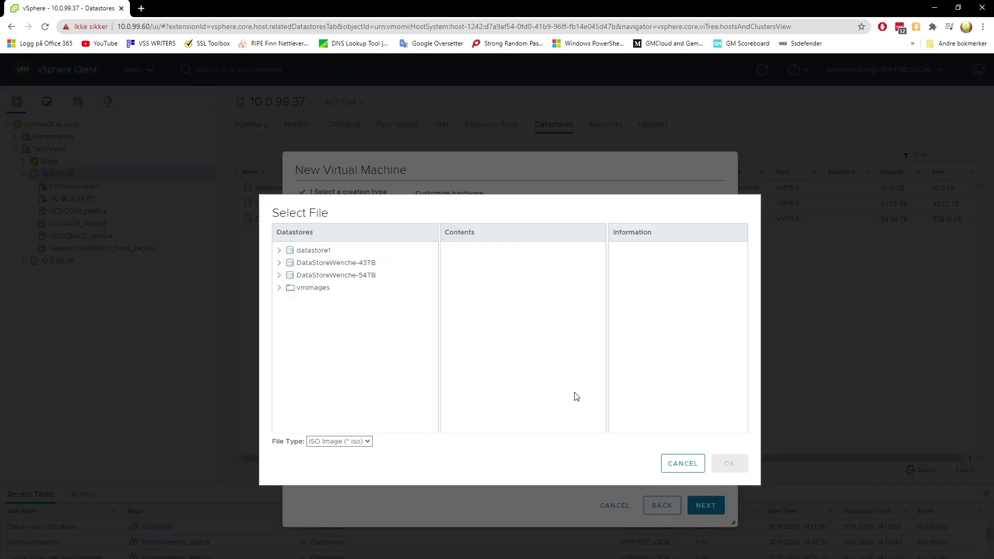
click(307, 252)
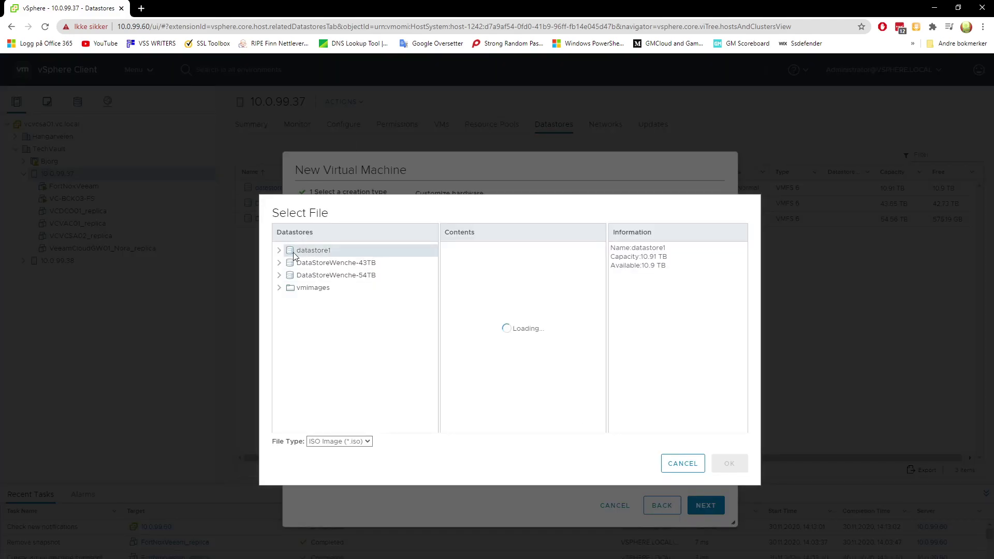
click(462, 266)
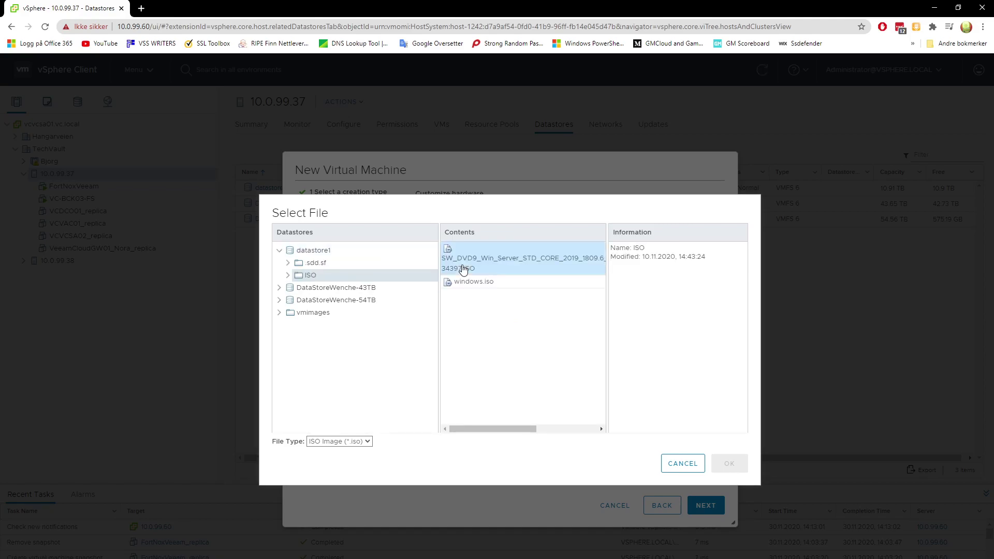
click(496, 264)
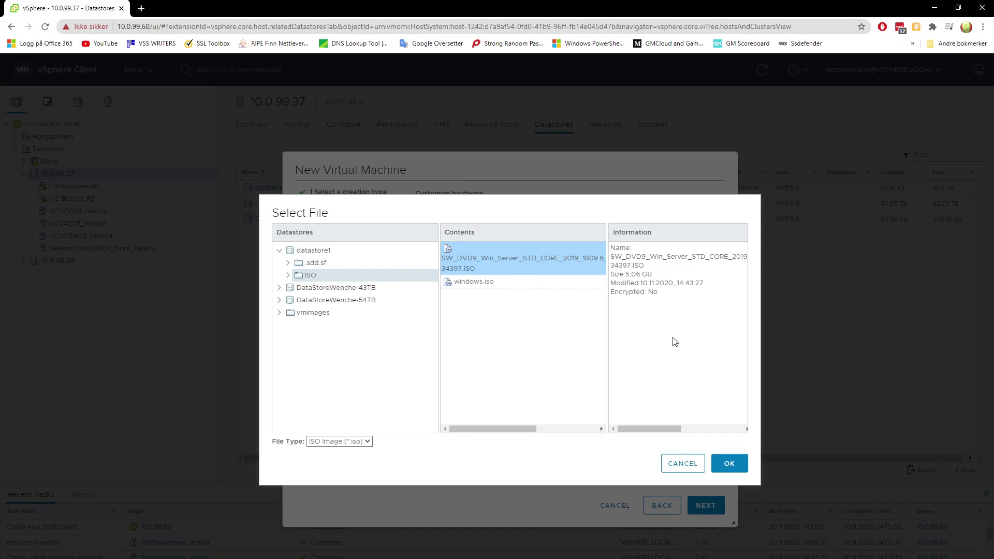
click(730, 463)
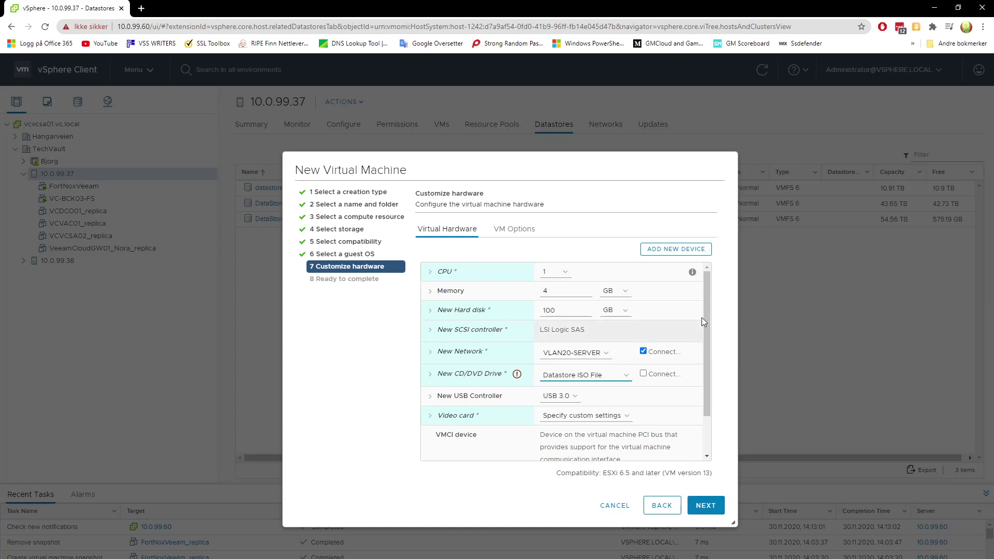
click(643, 374)
Finish creating the TermTemp virtual machine and power it on
click(709, 506)
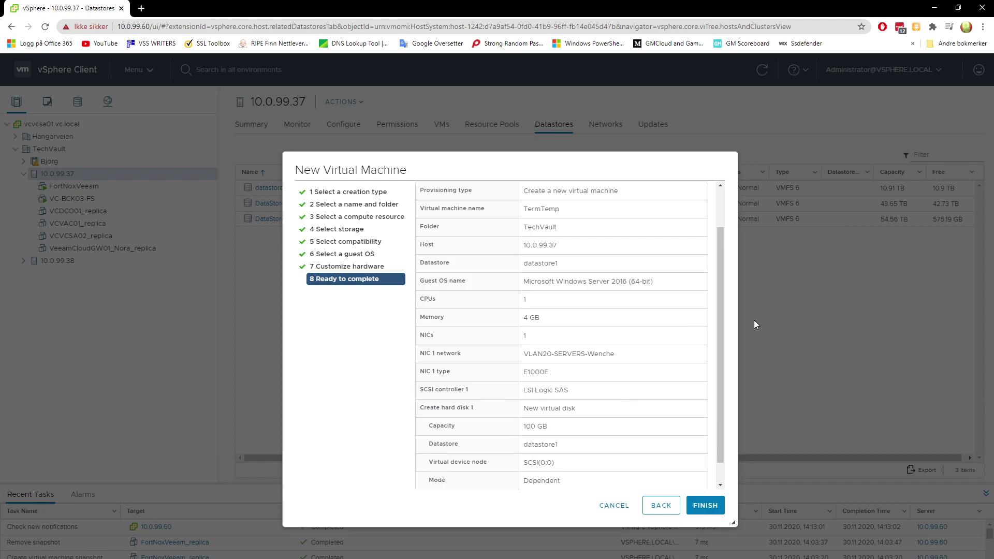
click(710, 507)
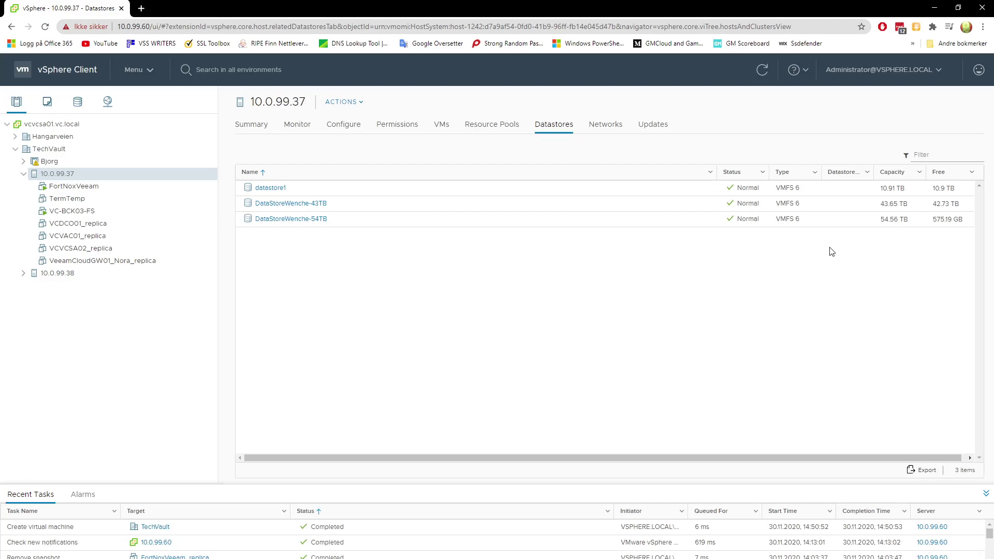
click(76, 199)
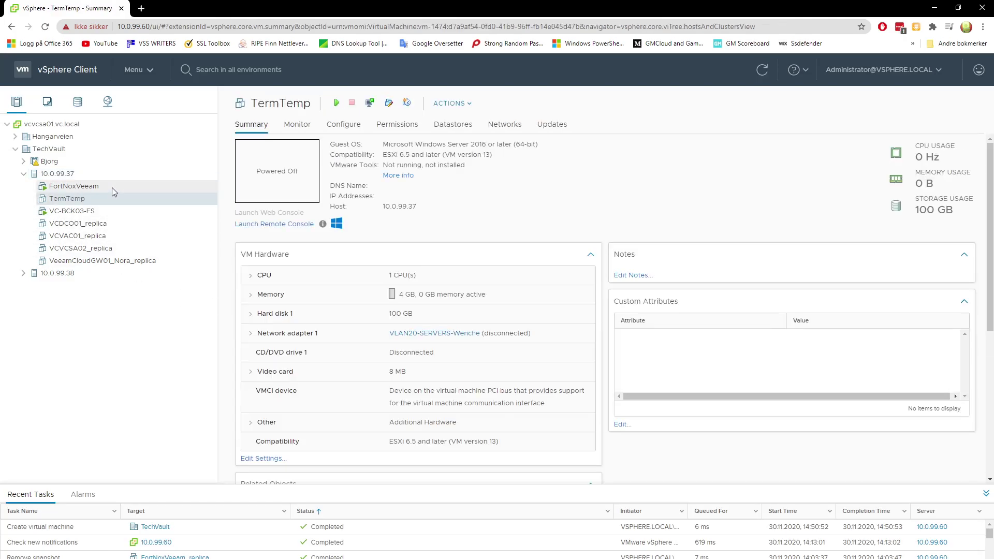
click(339, 104)
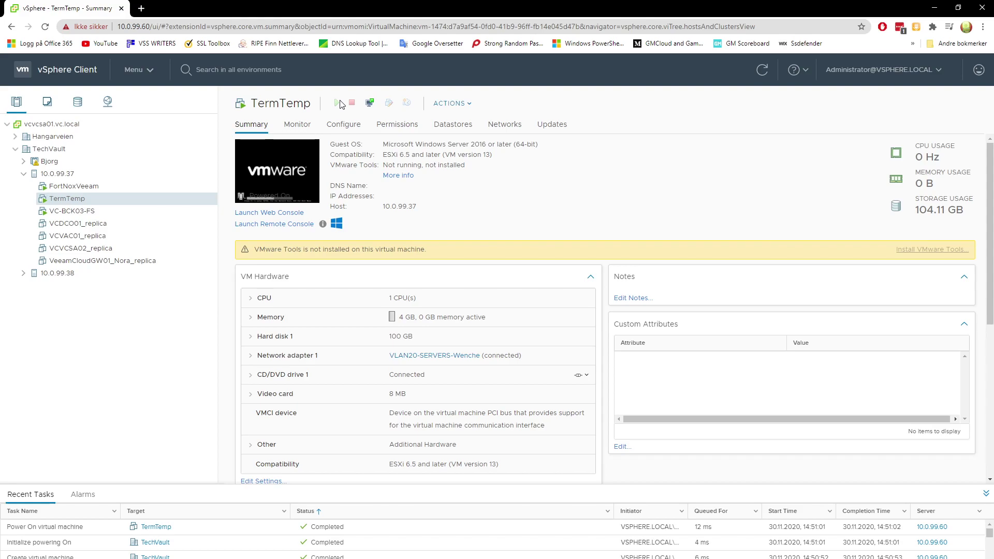
Open a remote console for TermTemp and move its window clear of the inventory tree
right_click(77, 201)
mouse_move(129, 226)
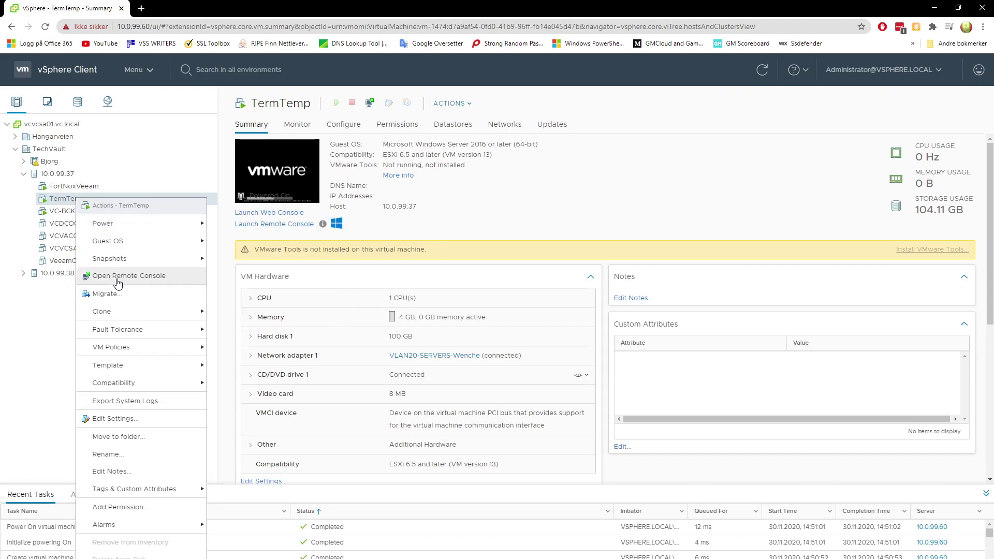
click(119, 282)
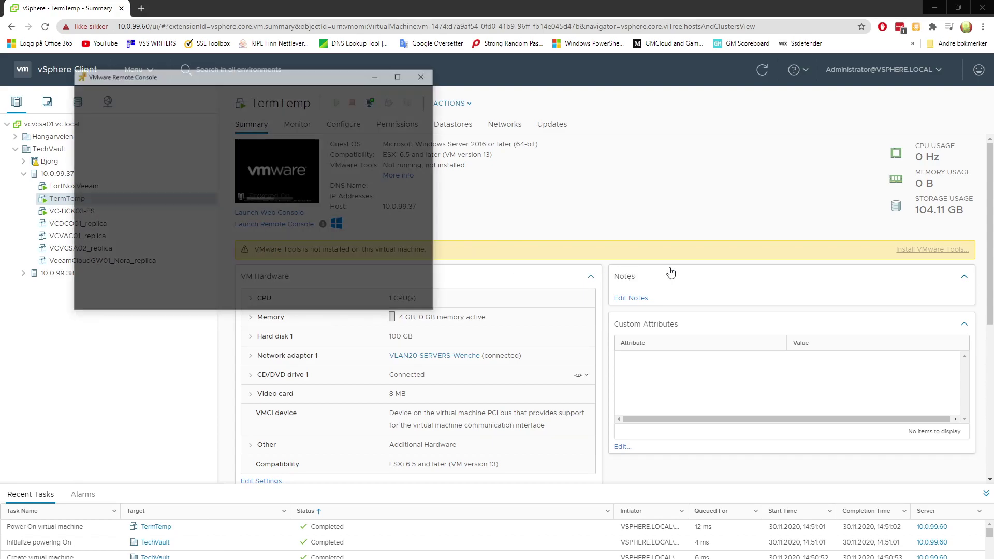
drag(278, 80, 507, 129)
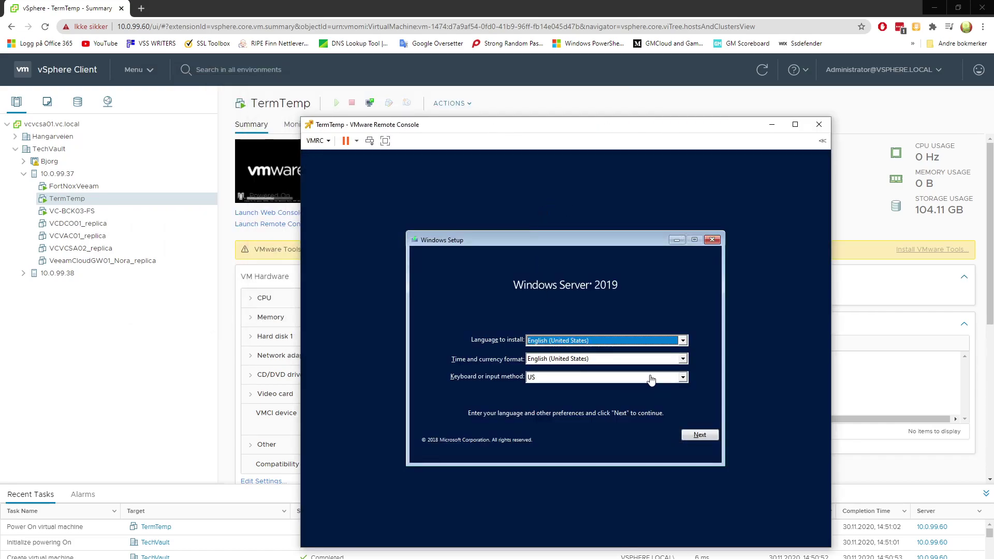
Keep English (United States) as the installation language, set the time and currency format to Norwegian Nynorsk (Norway), and continue the setup
click(683, 343)
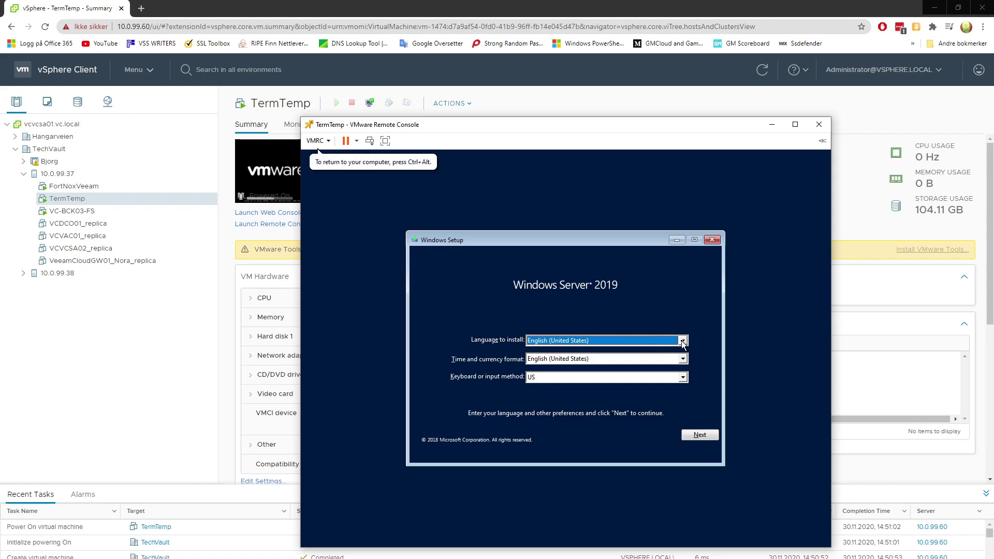
click(682, 344)
click(683, 344)
click(618, 342)
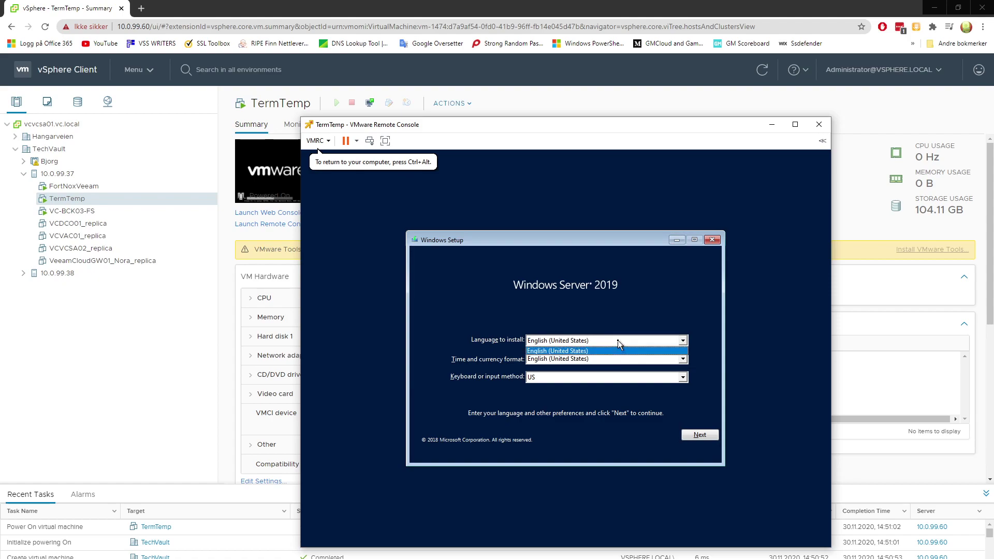
click(633, 350)
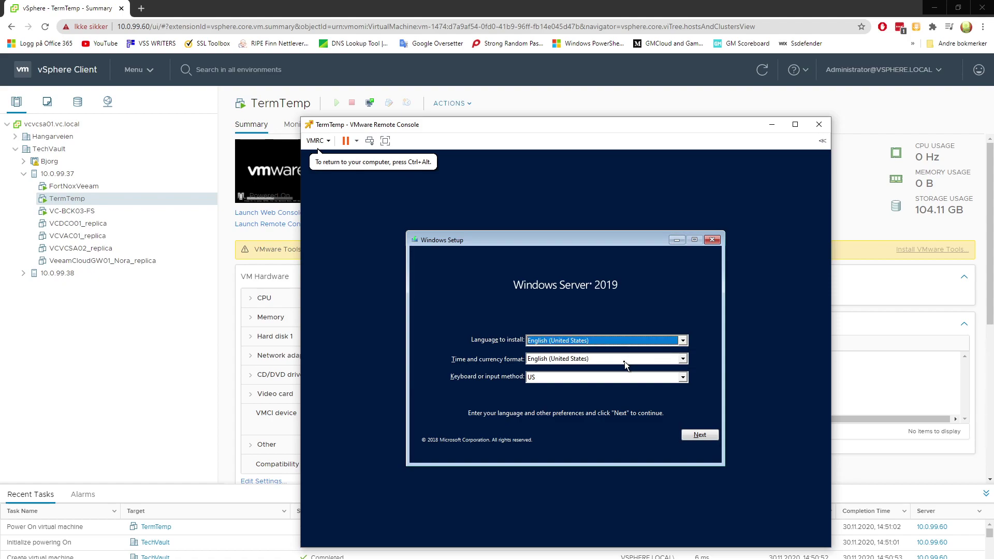
click(624, 363)
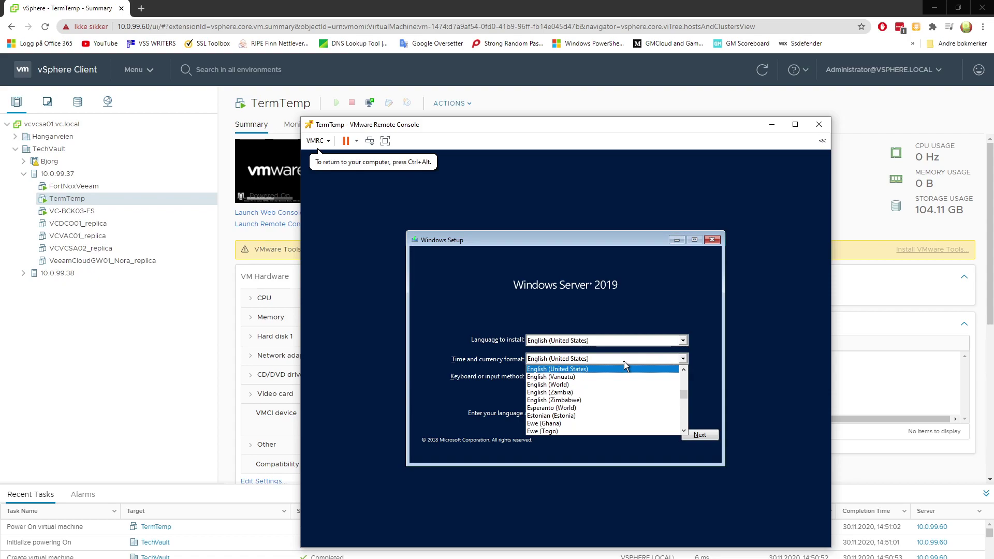
key(o)
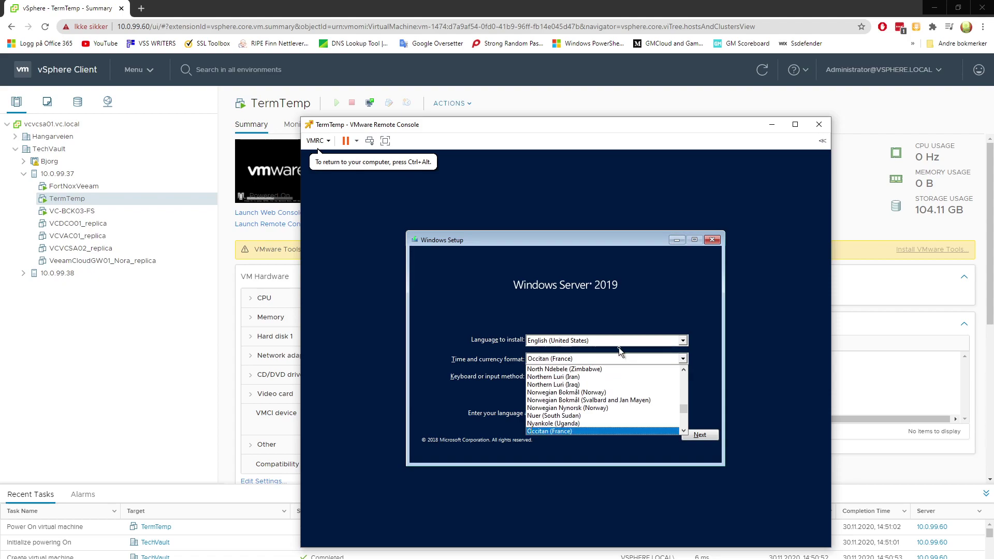
click(560, 408)
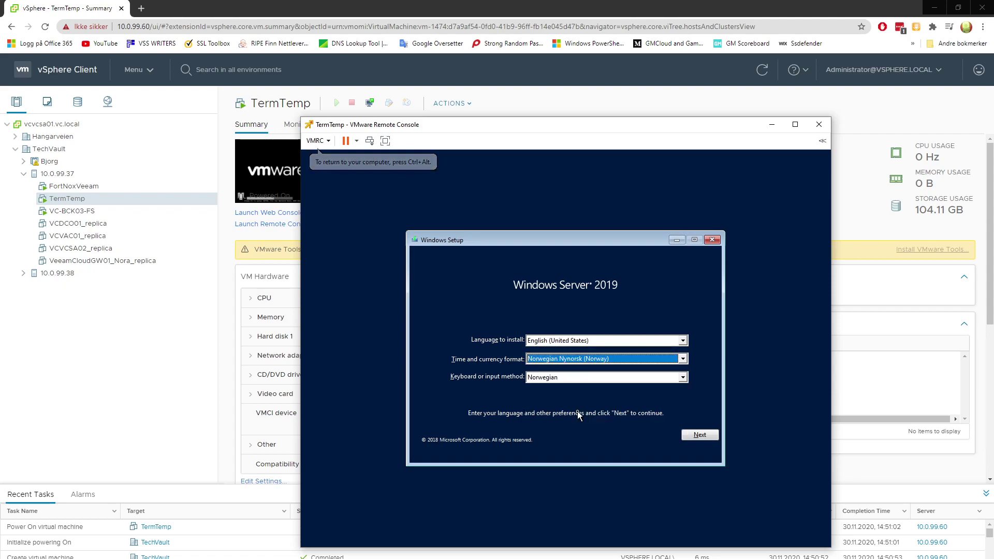
click(707, 438)
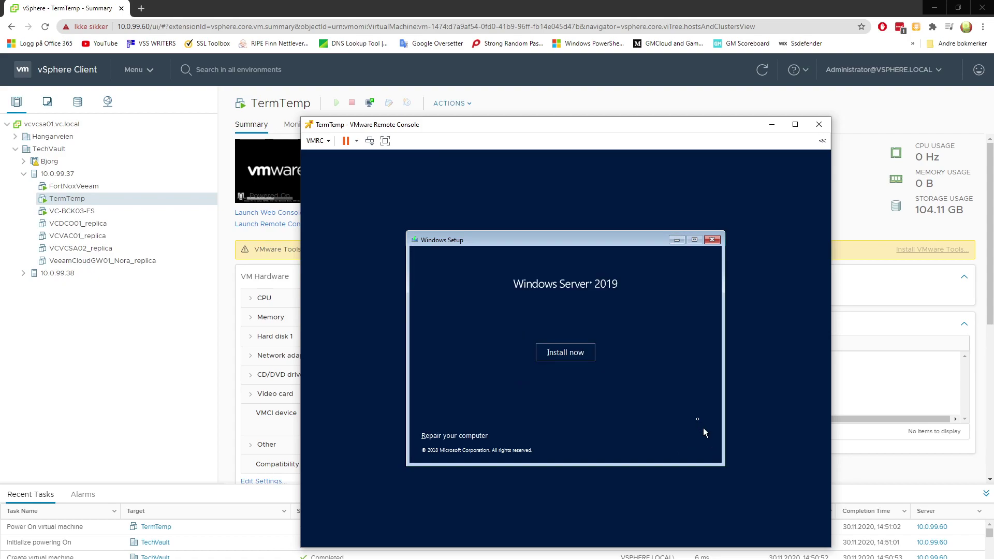
Begin the Windows installation and choose the Windows Server 2019 Standard (Desktop Experience) edition
click(572, 354)
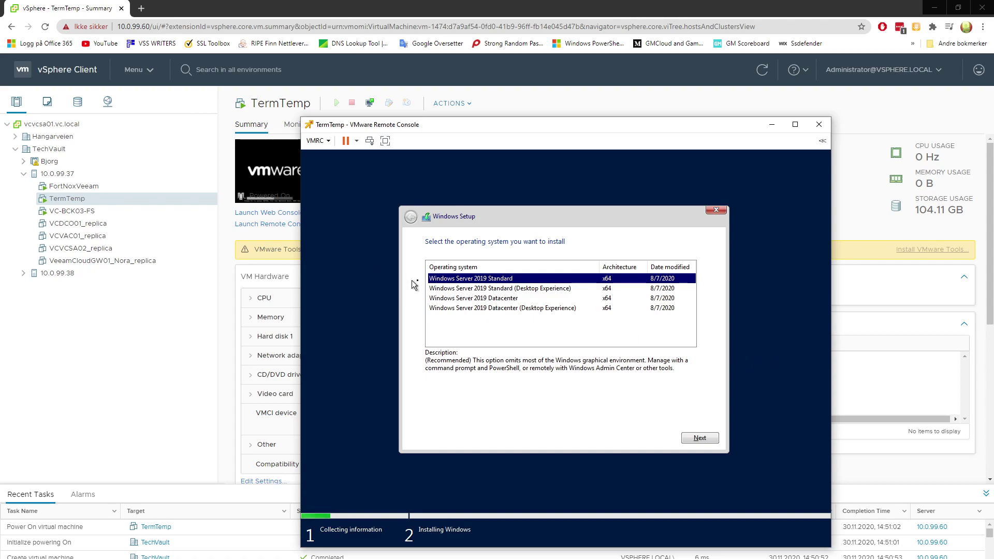
click(471, 289)
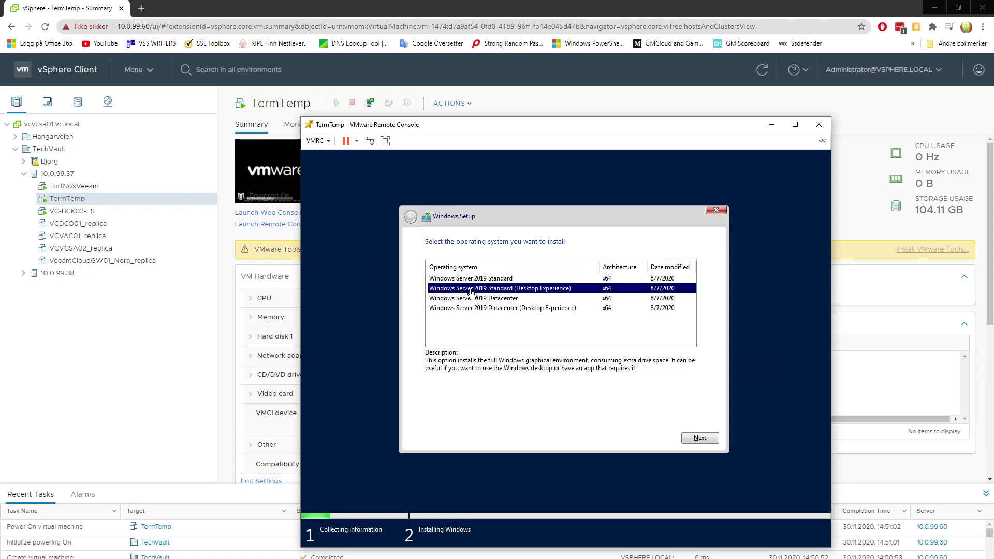
click(700, 438)
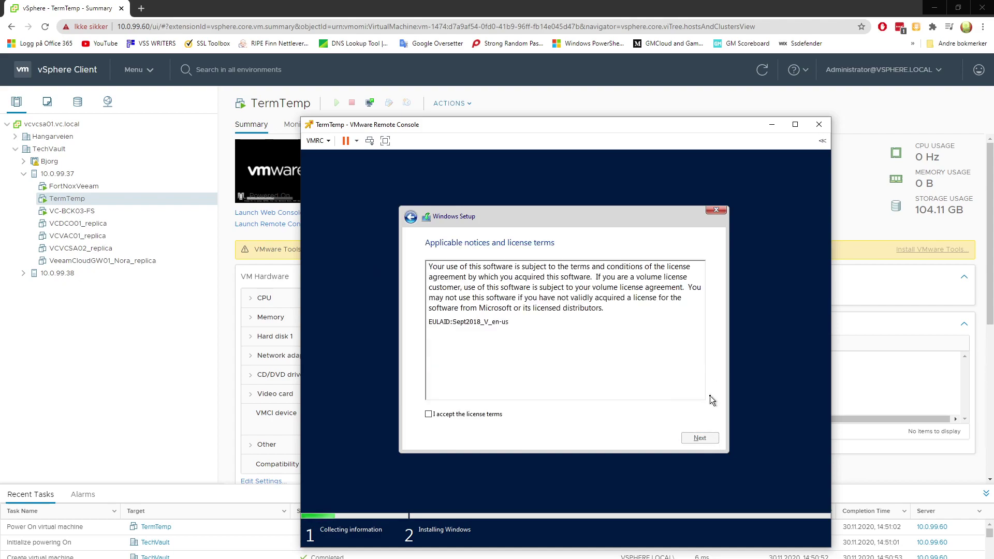
Accept the license terms and start a custom Windows-only installation on the unallocated space of Drive 0
click(472, 415)
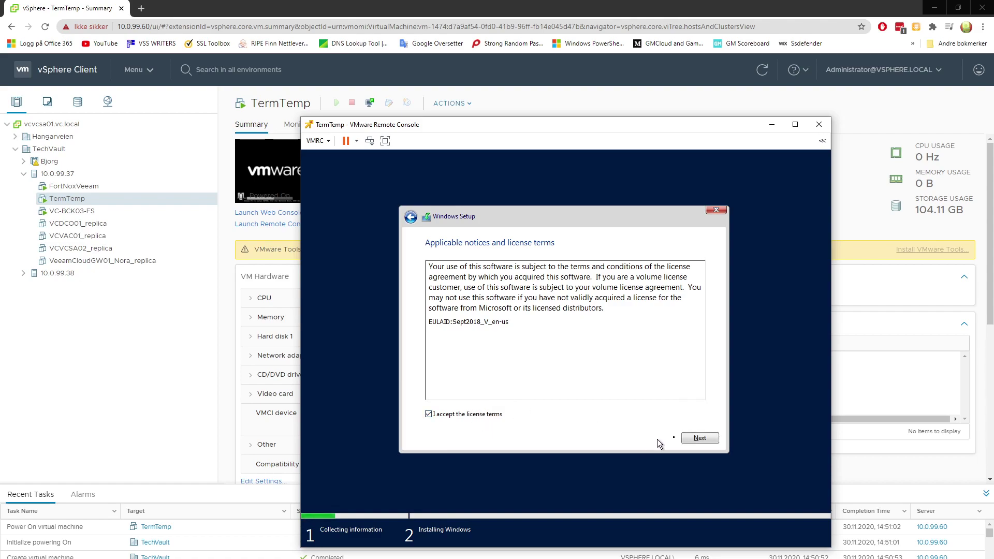
click(702, 438)
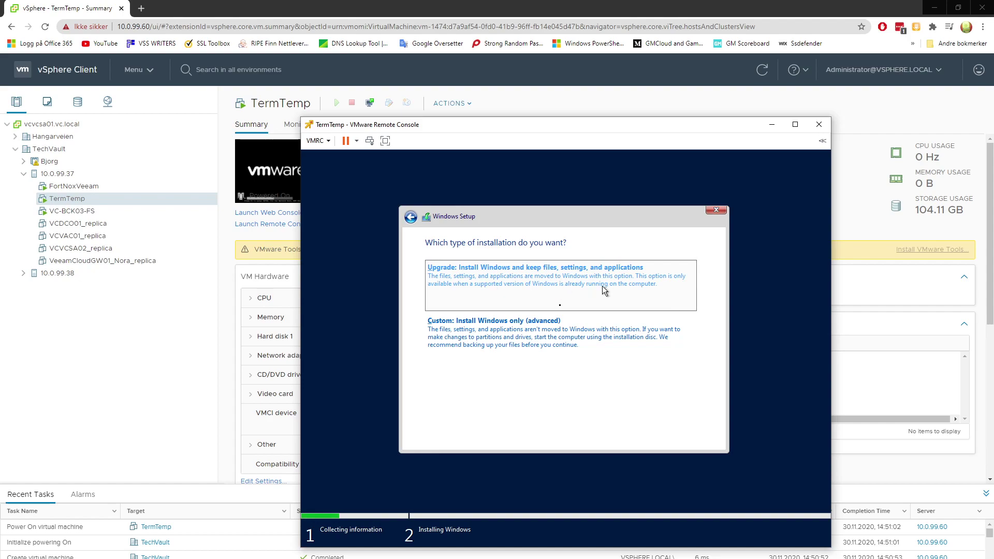
click(522, 338)
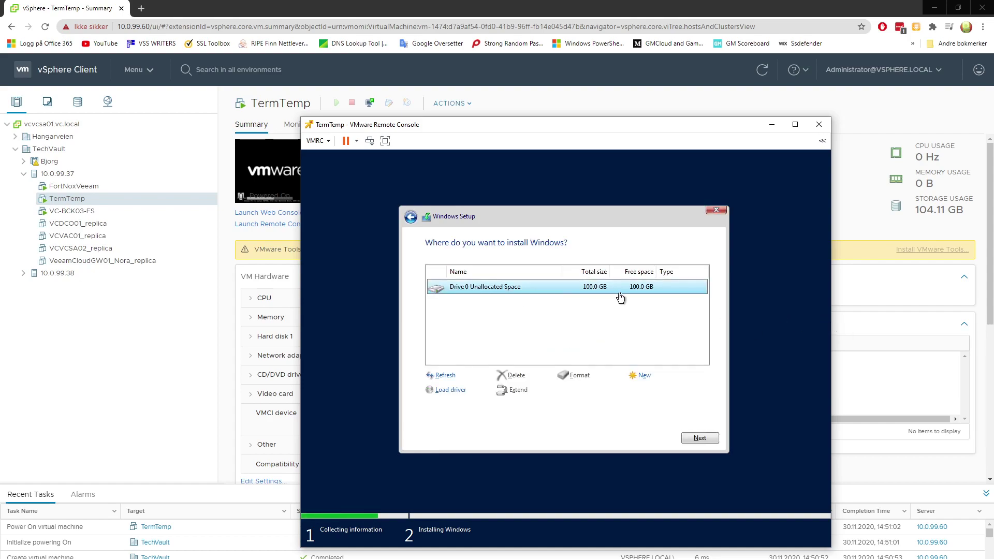
click(697, 439)
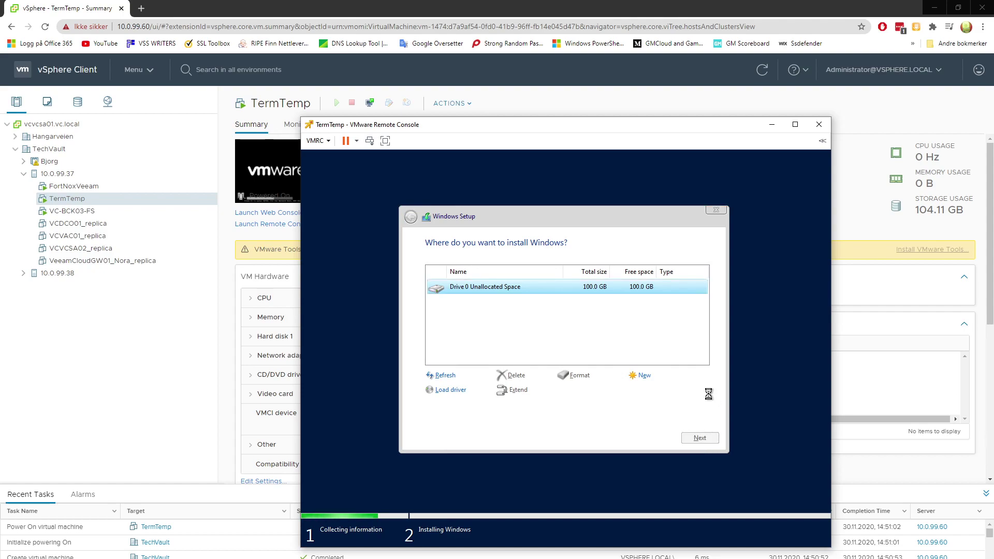